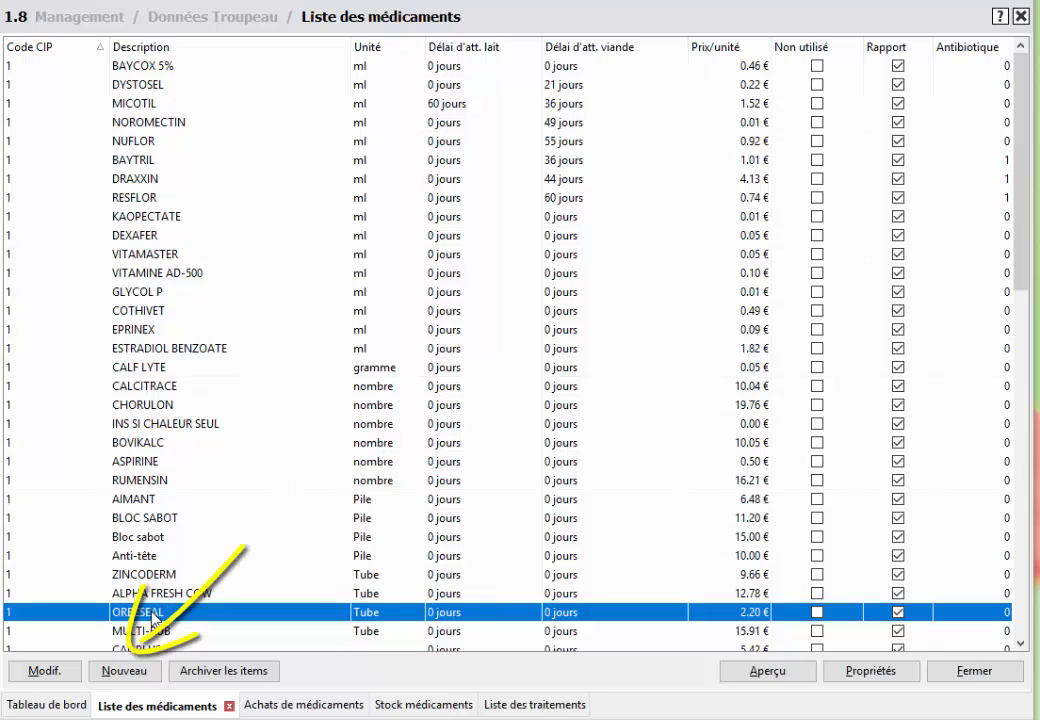
- Examine the ORBESEAL medicine record, including its unit choices and the milk withdrawal period unit options
double_click(155, 621)
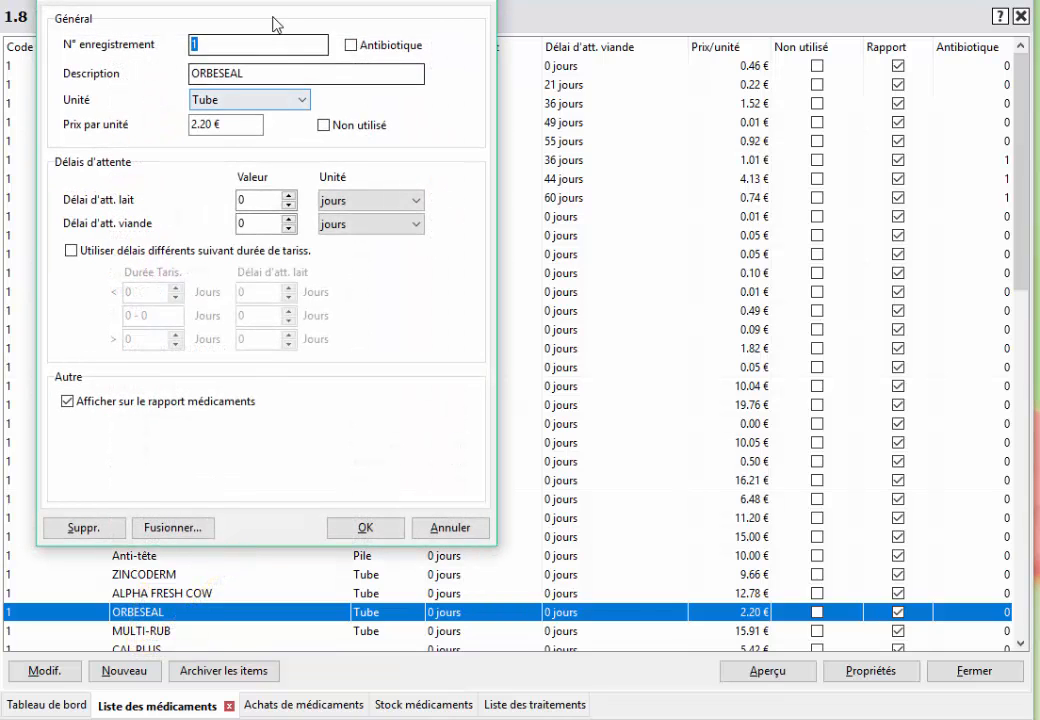
left_click_drag(280, 5, 506, 86)
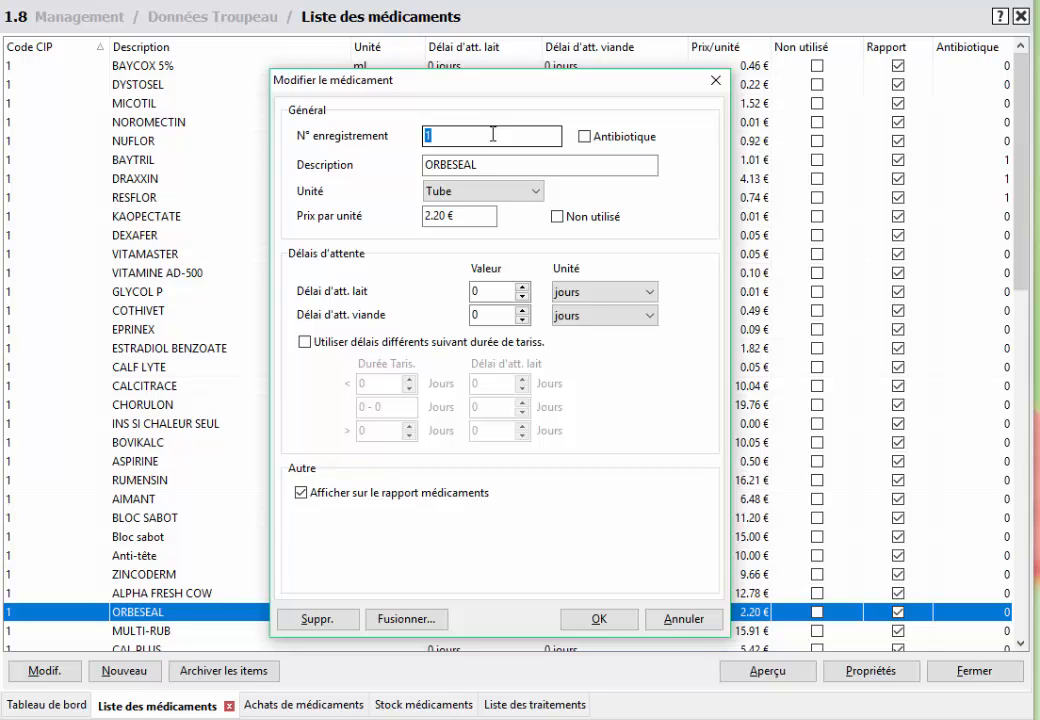
left_click(505, 161)
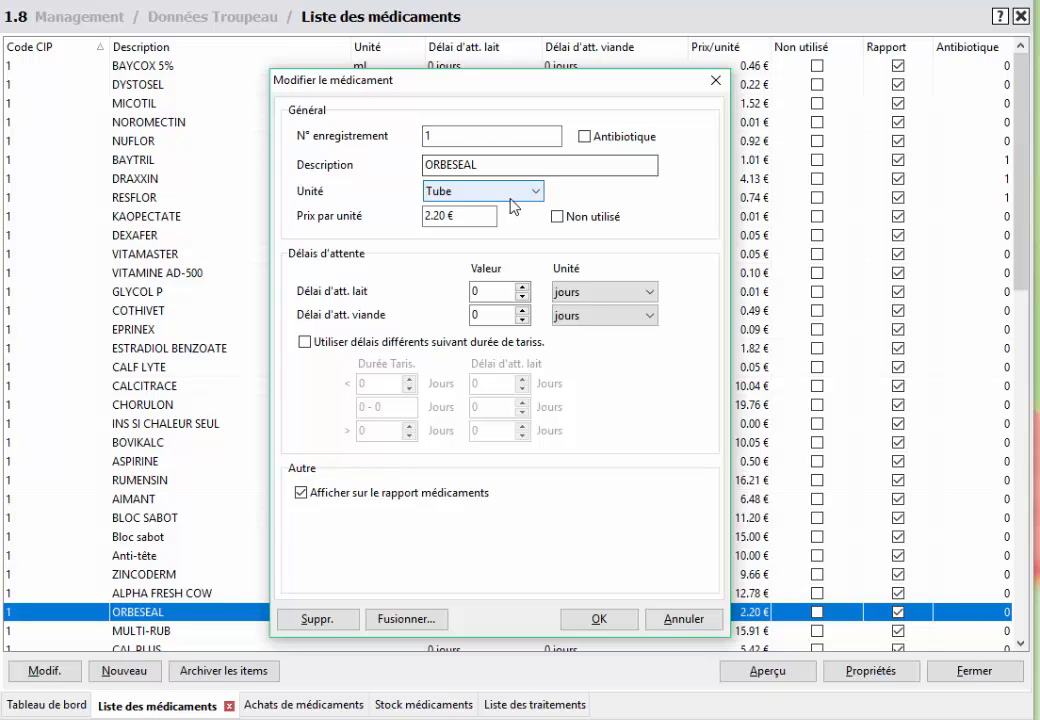
left_click(529, 195)
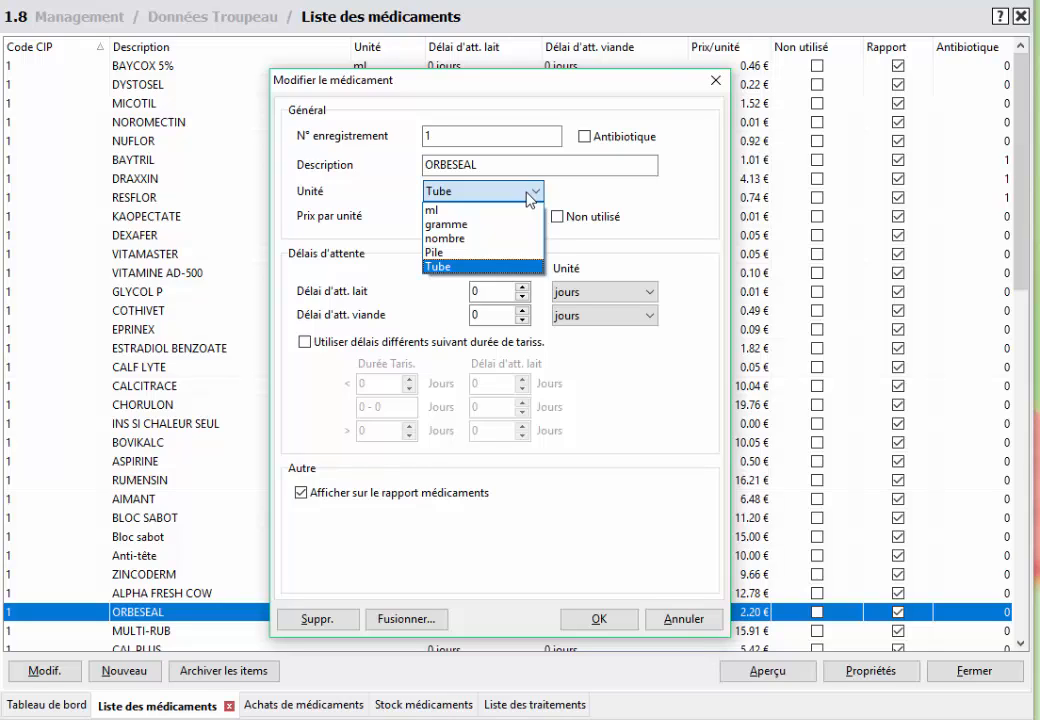
left_click(529, 198)
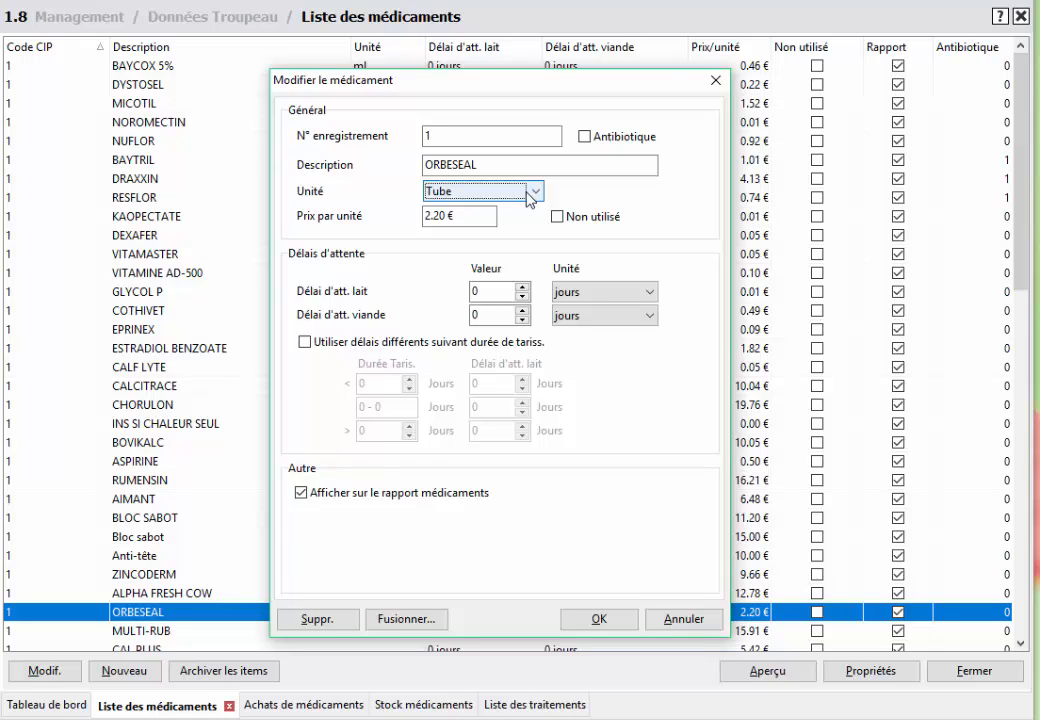
left_click(605, 298)
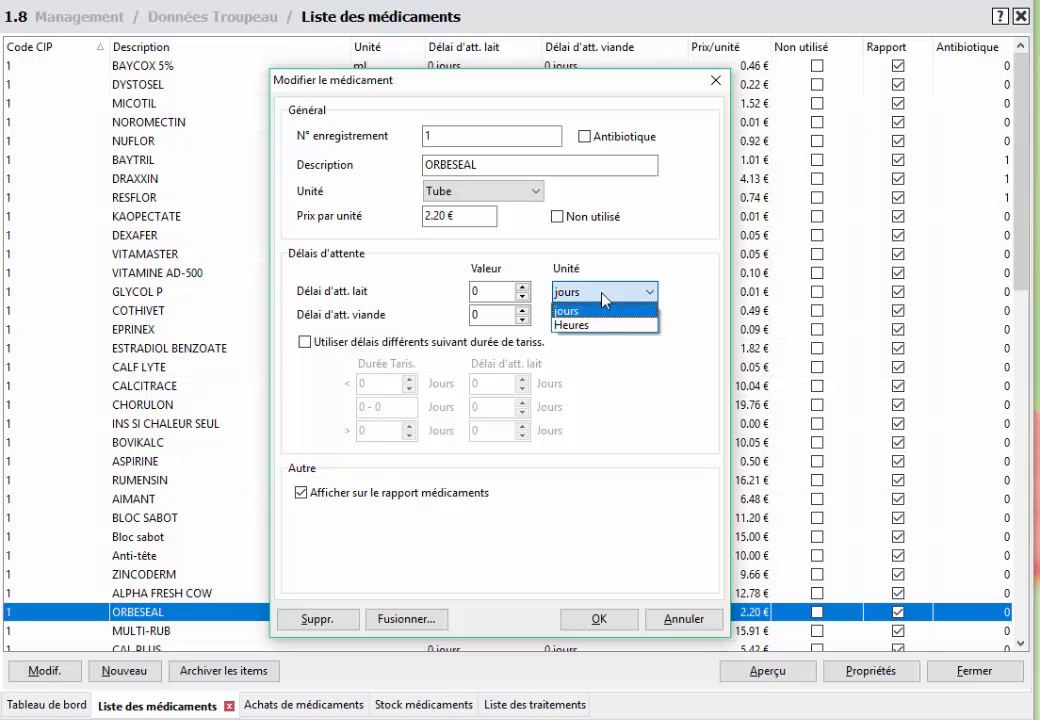
left_click(605, 298)
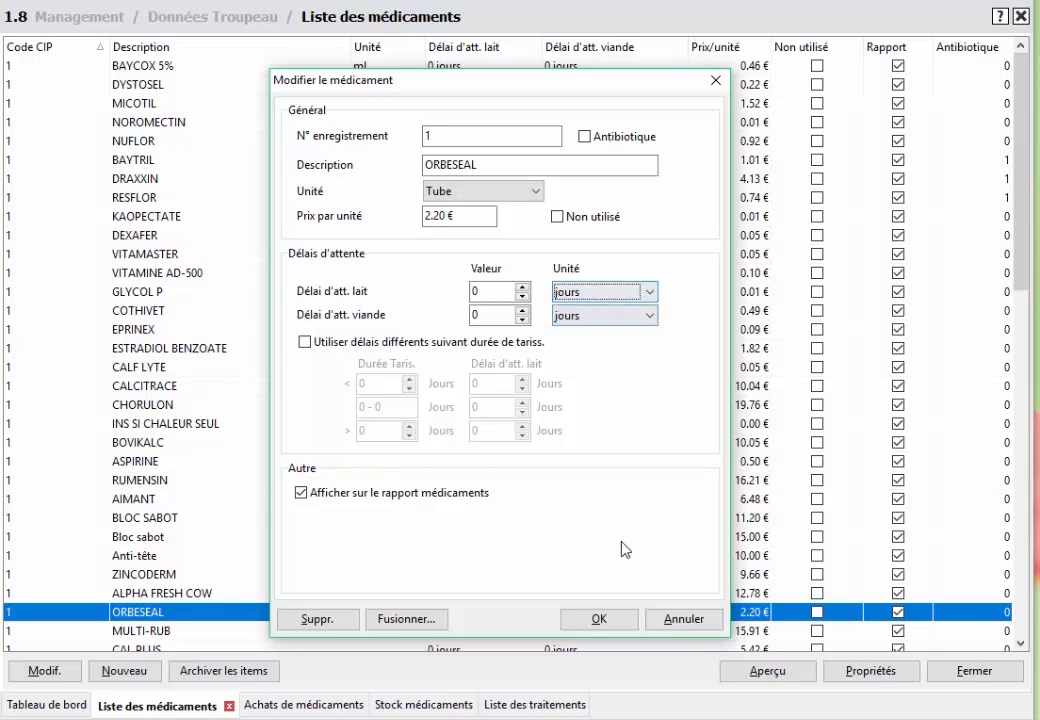
left_click(615, 621)
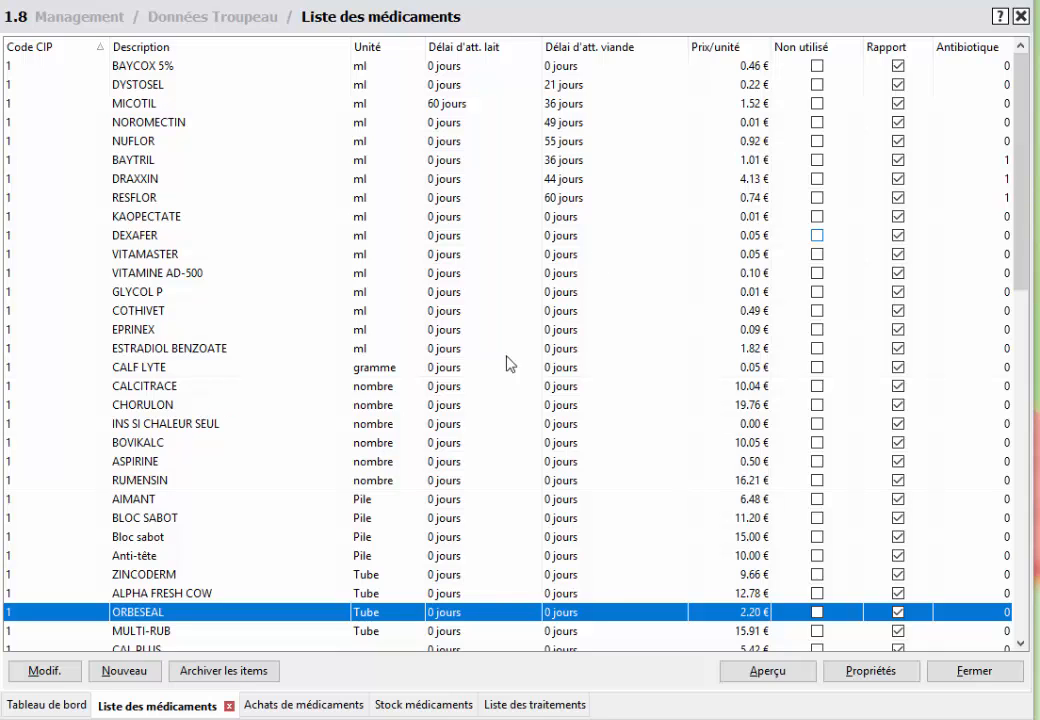
- Start a new medicine purchase and choose ORBESEAL as the medicine by searching for "orb"
left_click(292, 708)
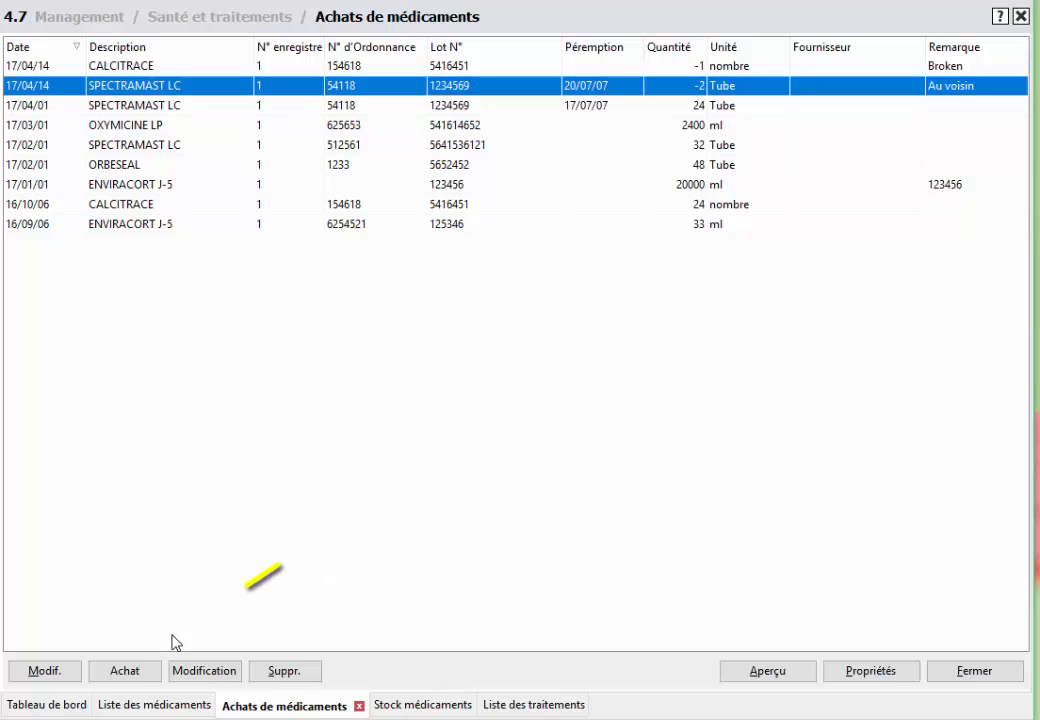
left_click(130, 671)
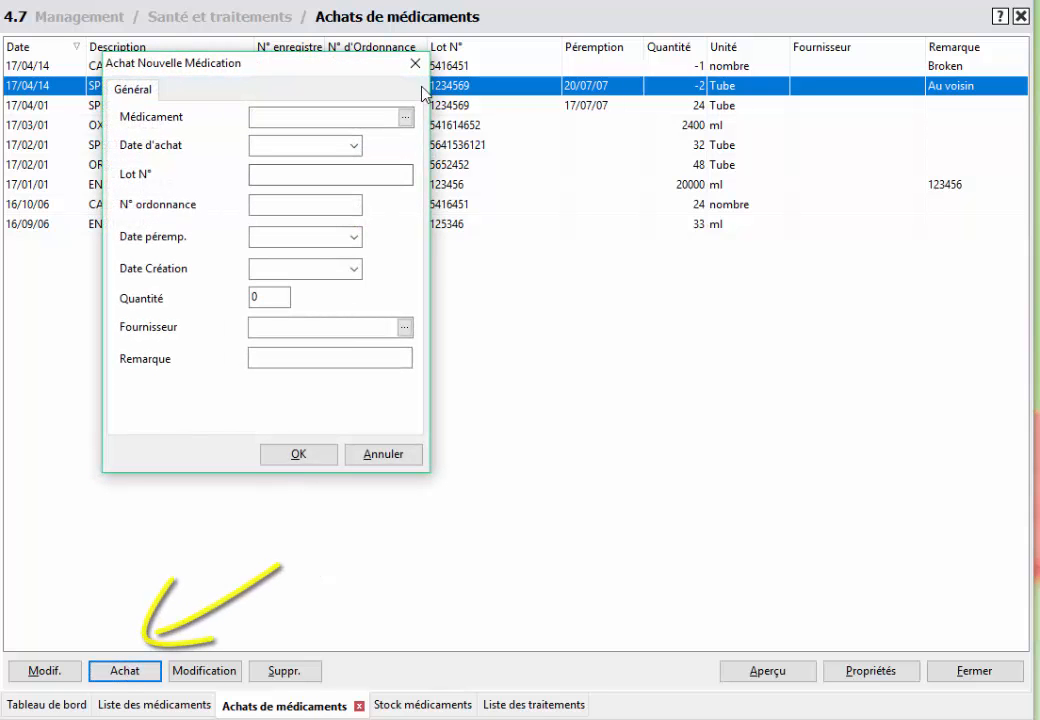
left_click(405, 116)
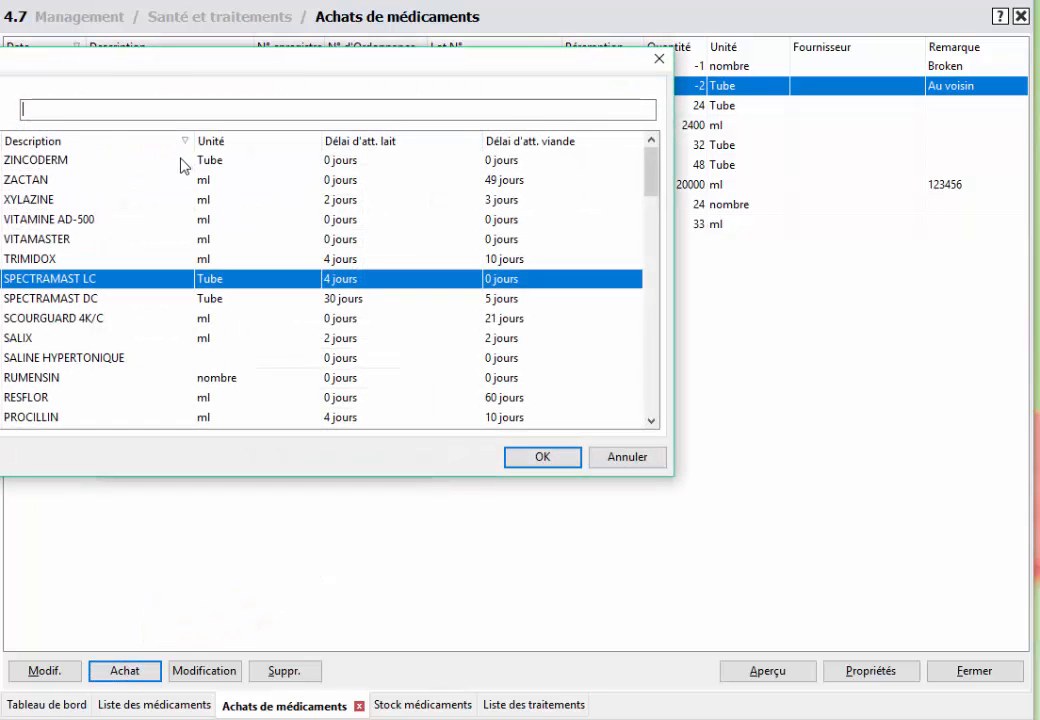
left_click(160, 110)
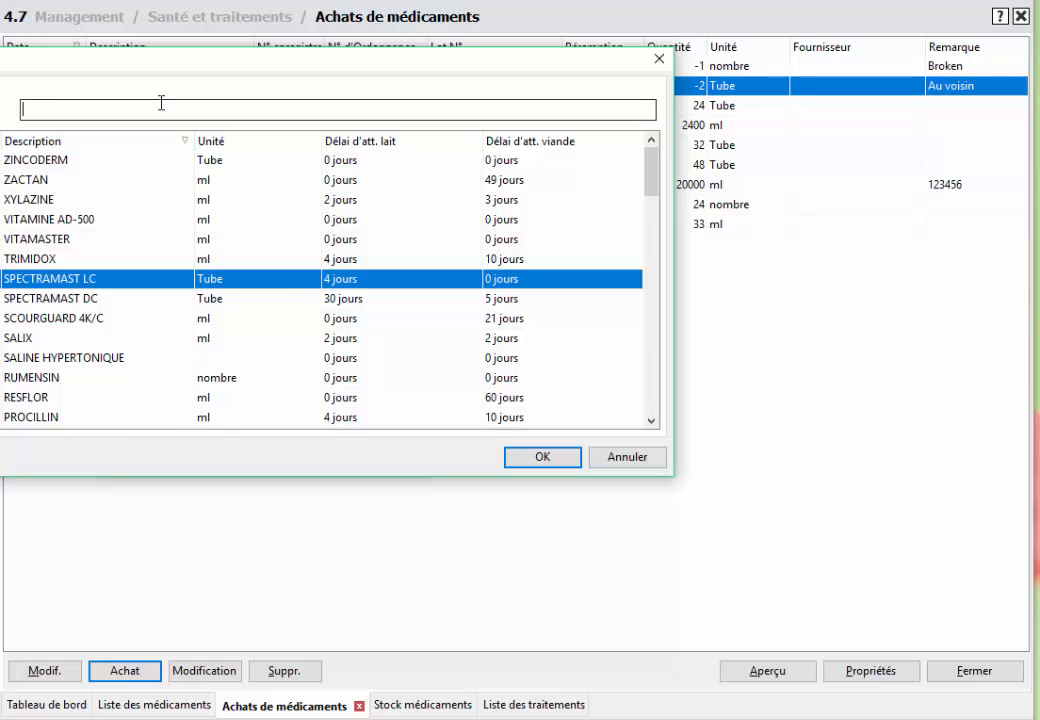
type("orb")
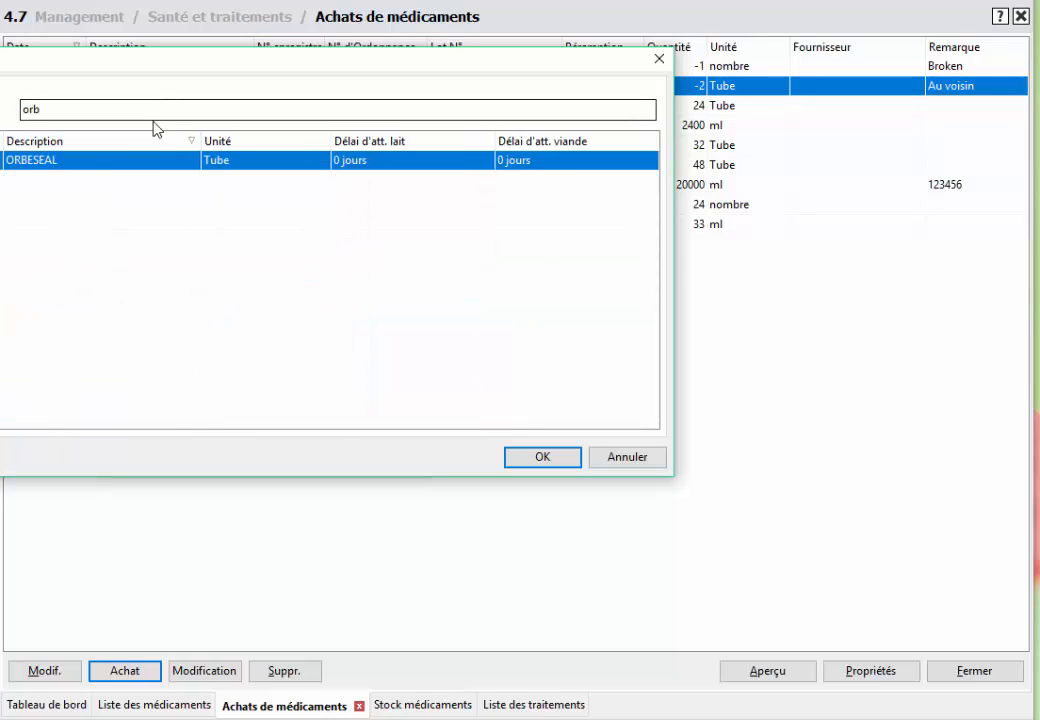
double_click(153, 161)
- Fill in the purchase date 17/02/01, lot number 65896 and prescription number 123456 for the ORBESEAL purchase
left_click(349, 145)
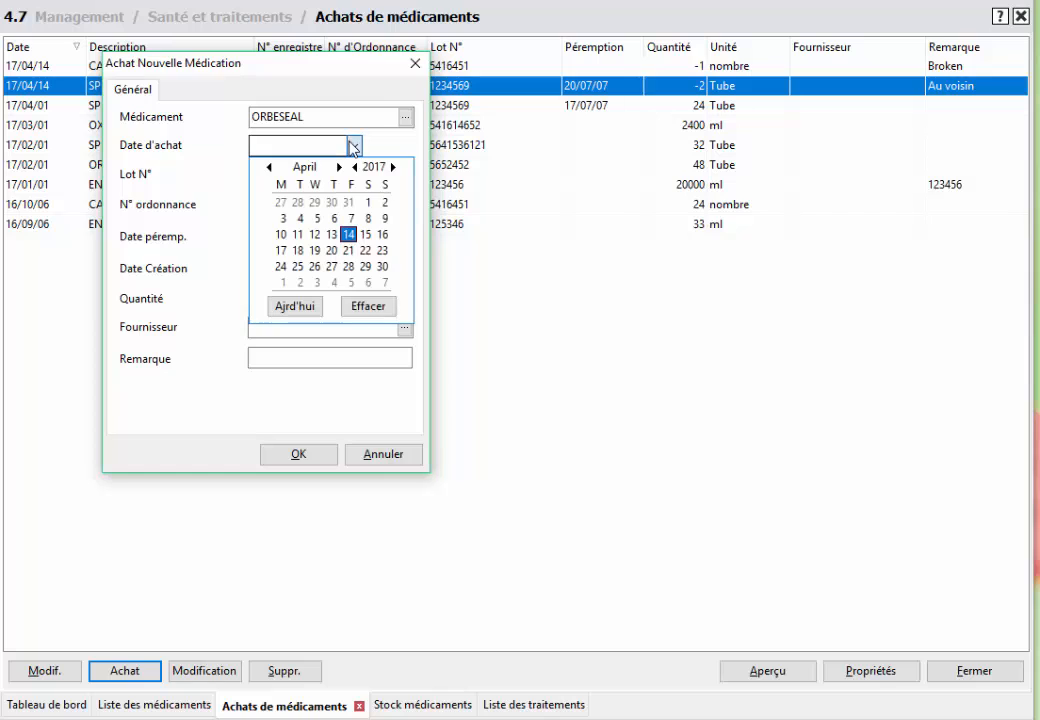
left_click(270, 167)
left_click(270, 167)
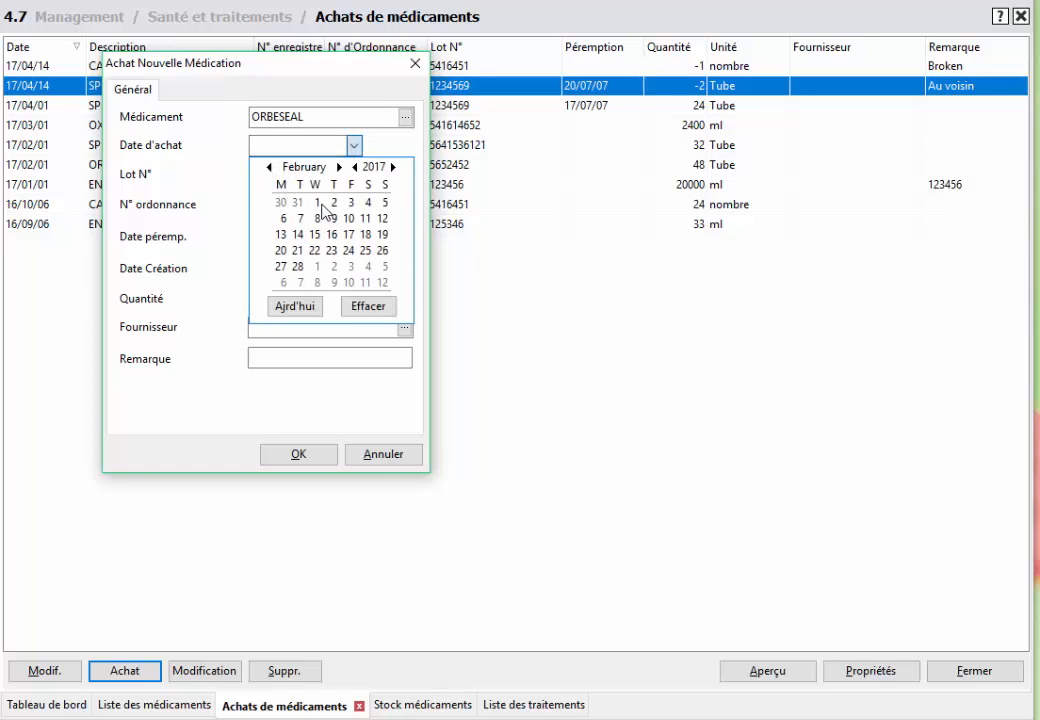
left_click(317, 202)
left_click(313, 175)
type("65896")
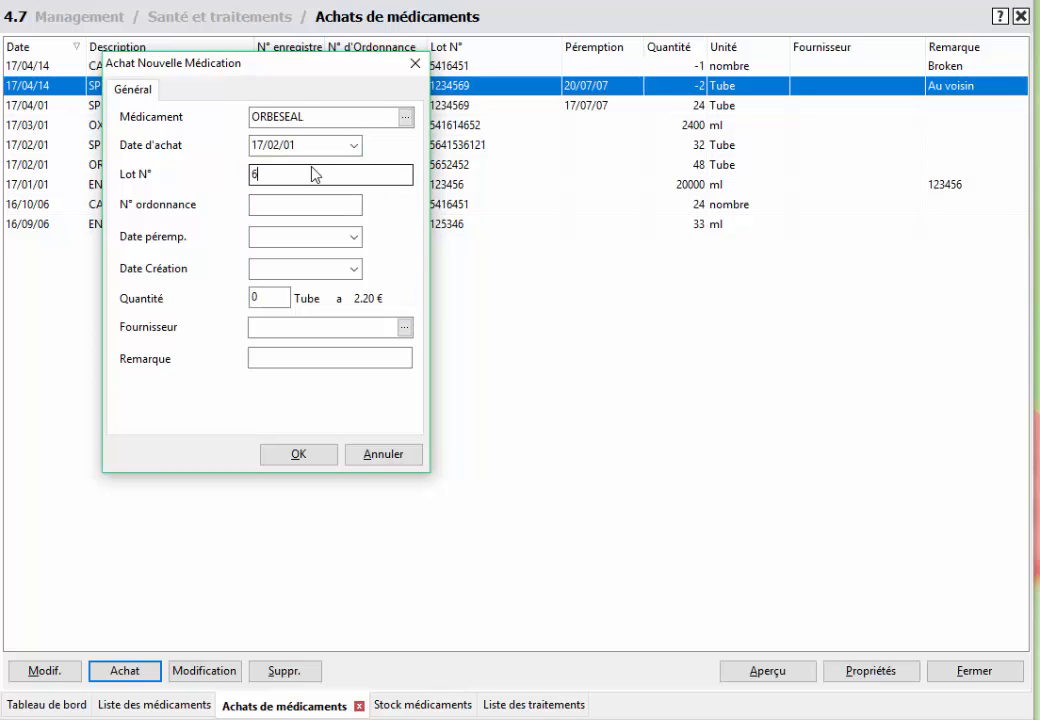
left_click(305, 204)
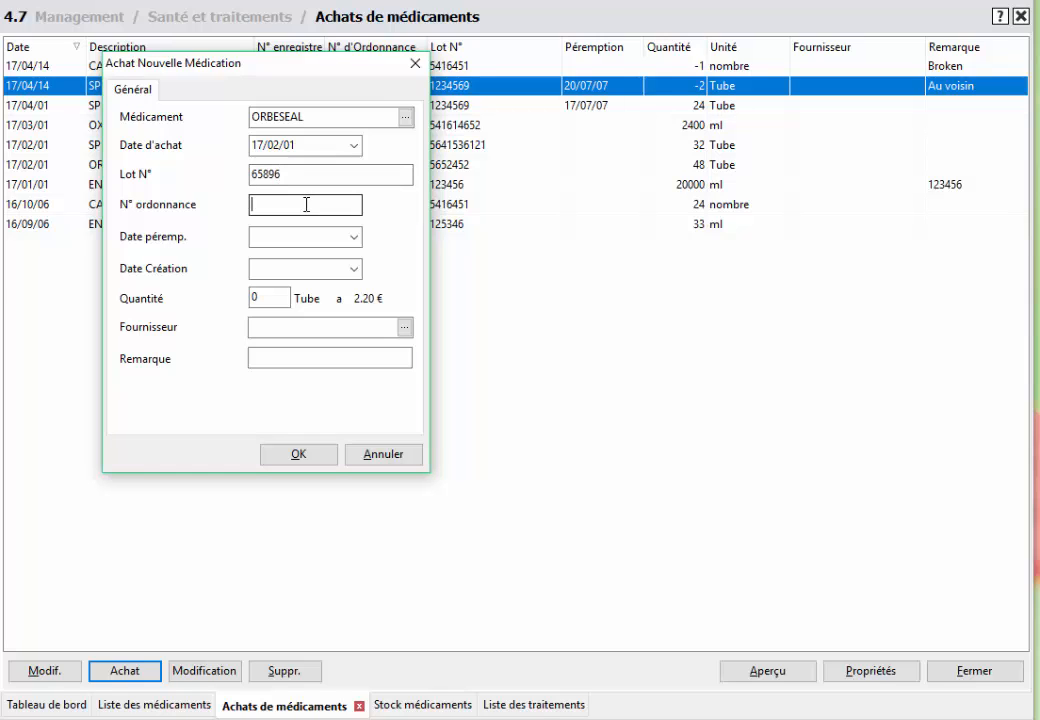
type("123456")
- Set the expiry date to 17/08/19 and the quantity to 24 tubes, and save the purchase
left_click(354, 238)
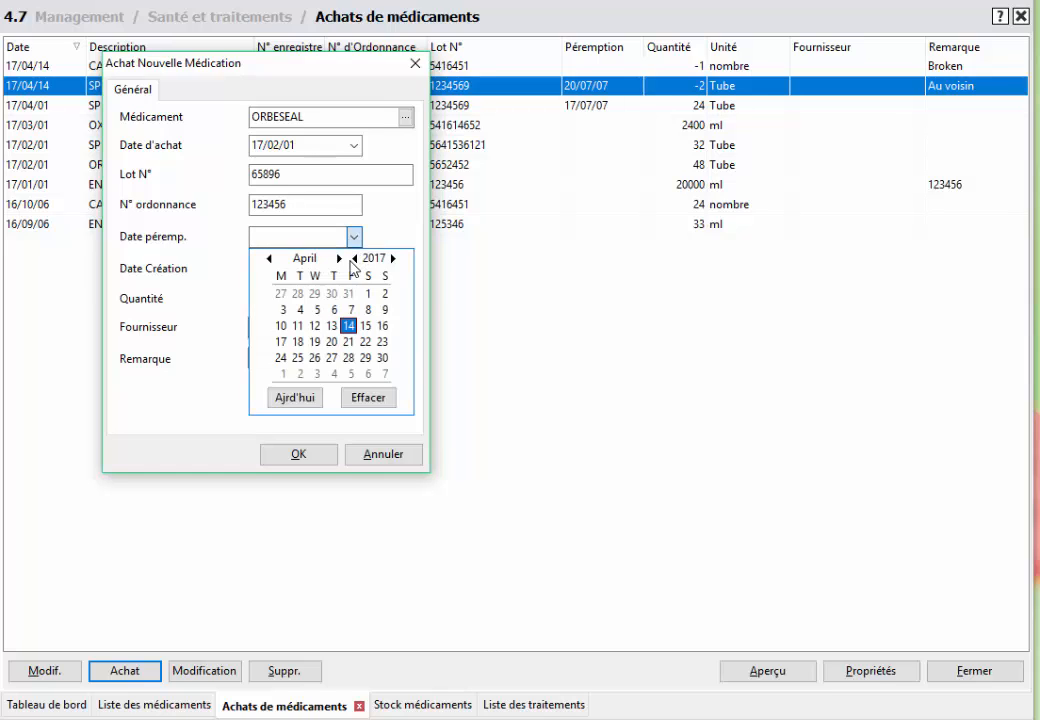
left_click(339, 258)
left_click(339, 258)
left_click(339, 258)
left_click(339, 258)
left_click(365, 325)
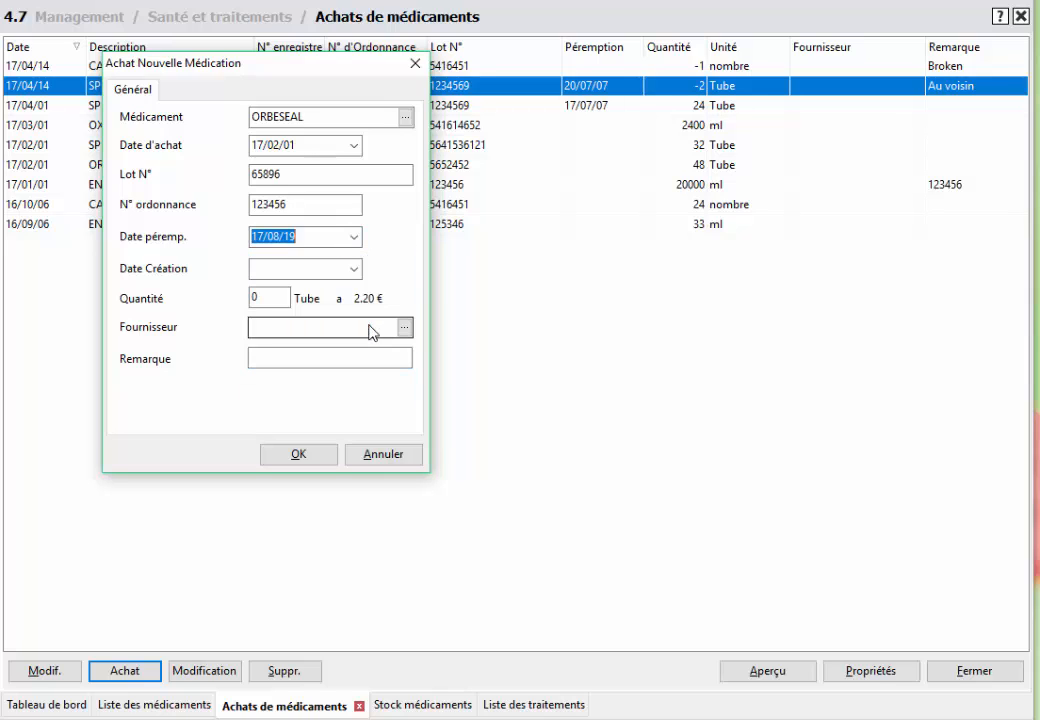
left_click_drag(279, 298, 244, 298)
type("24")
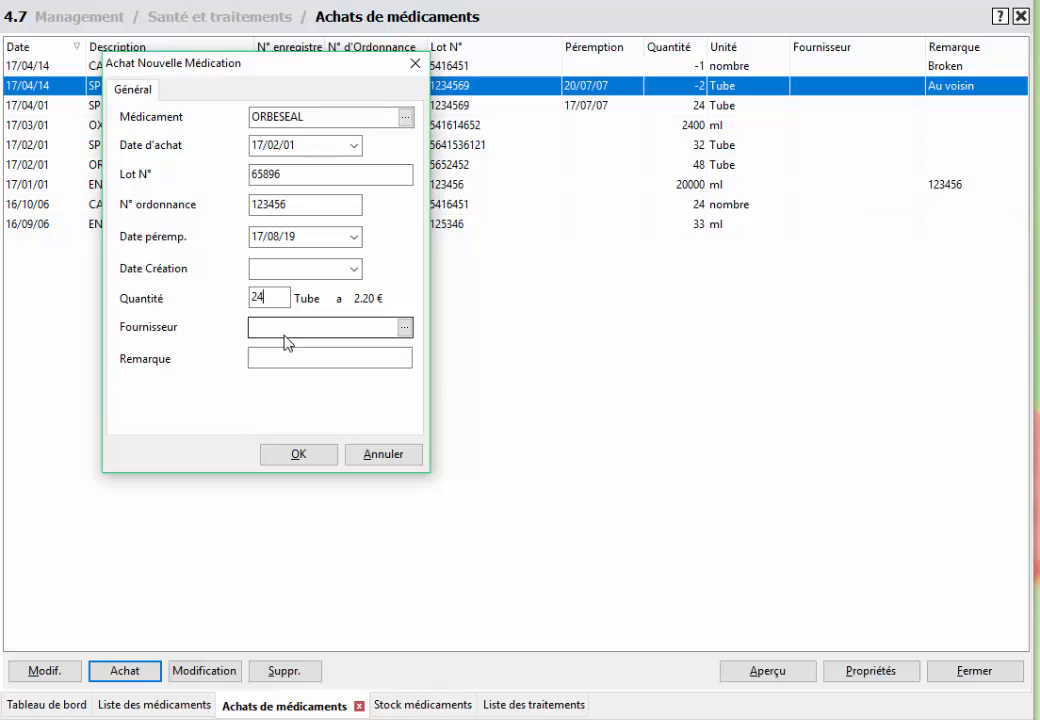
left_click(298, 454)
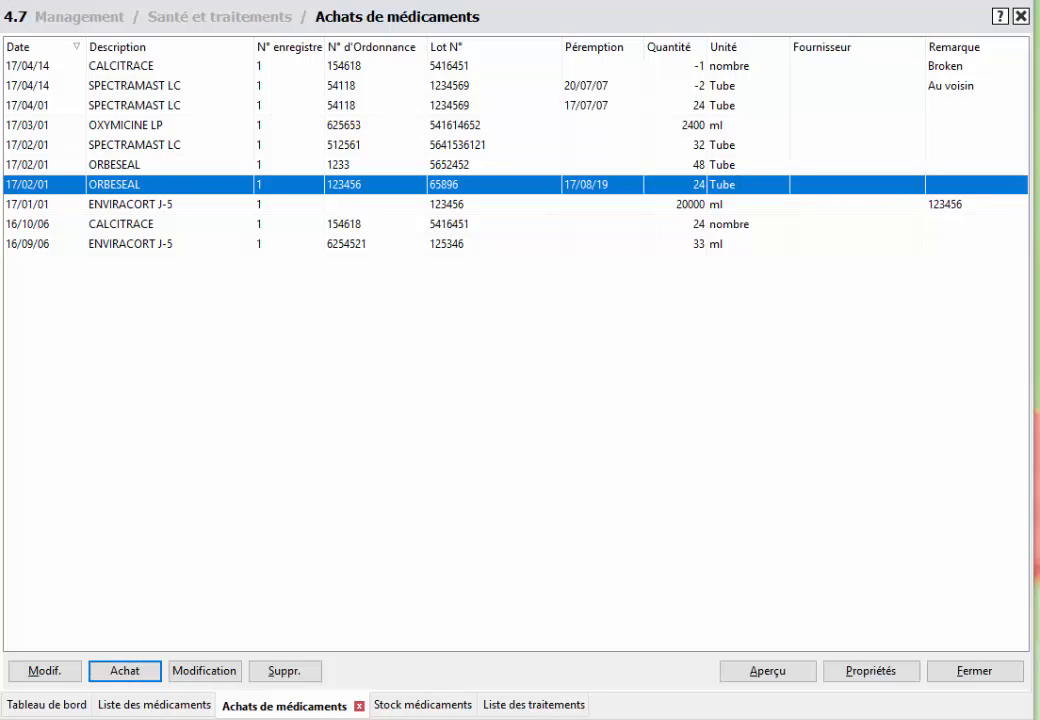
- Examine the general Santé parameters, including the option "Médicament par défaut de votre stock"
left_click(0, 0)
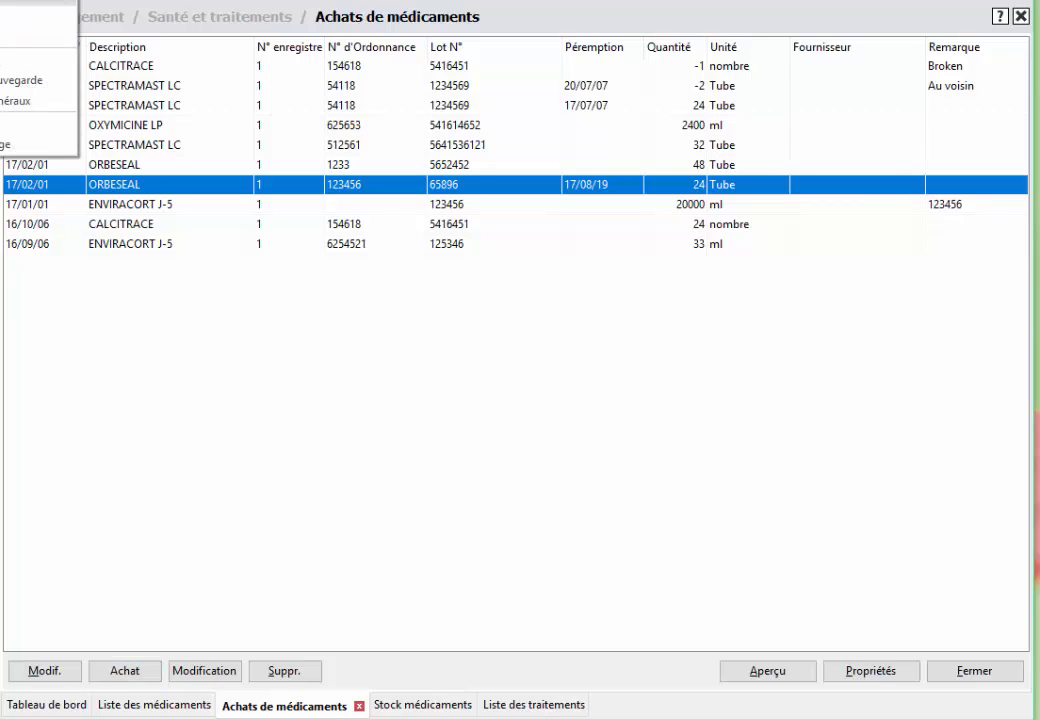
left_click(2, 104)
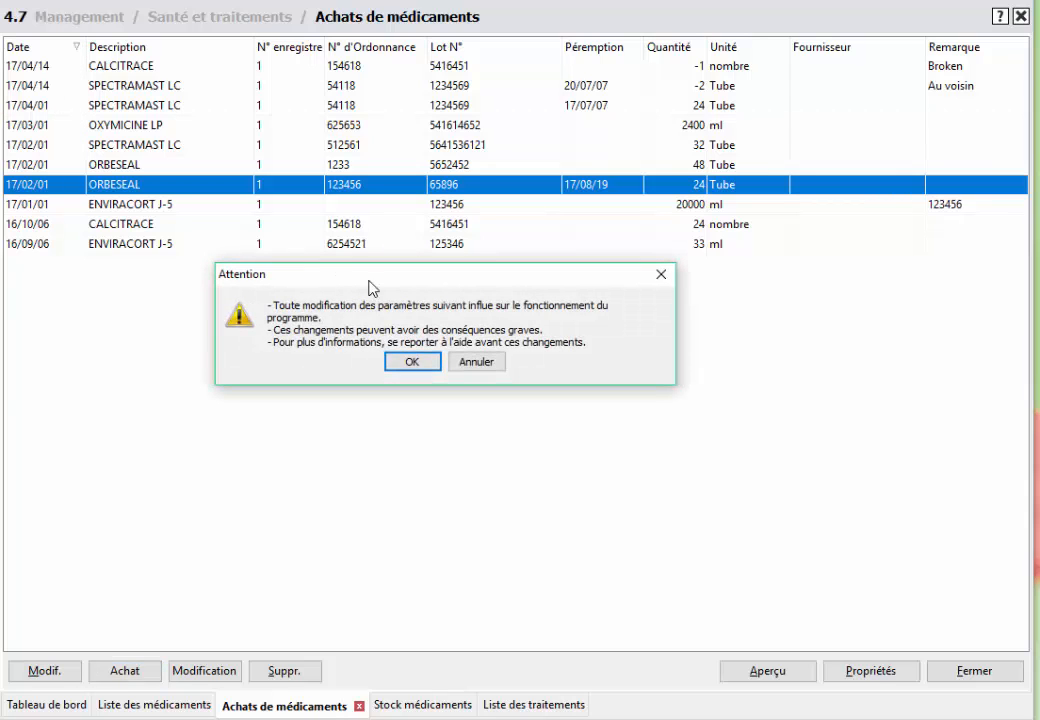
left_click(410, 363)
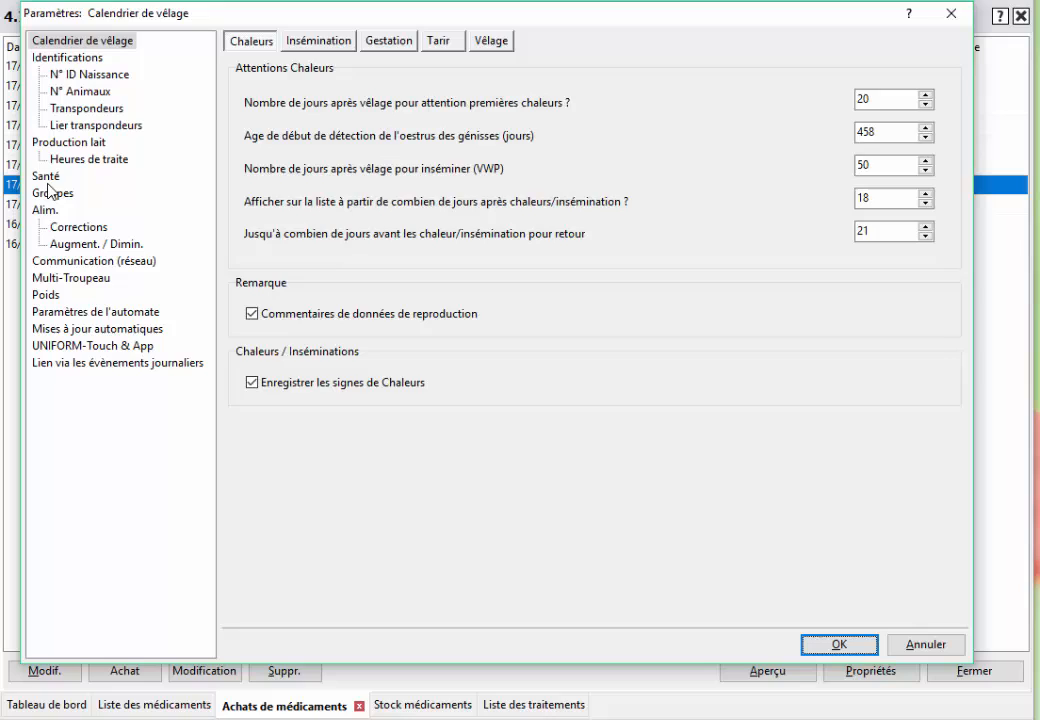
left_click(46, 177)
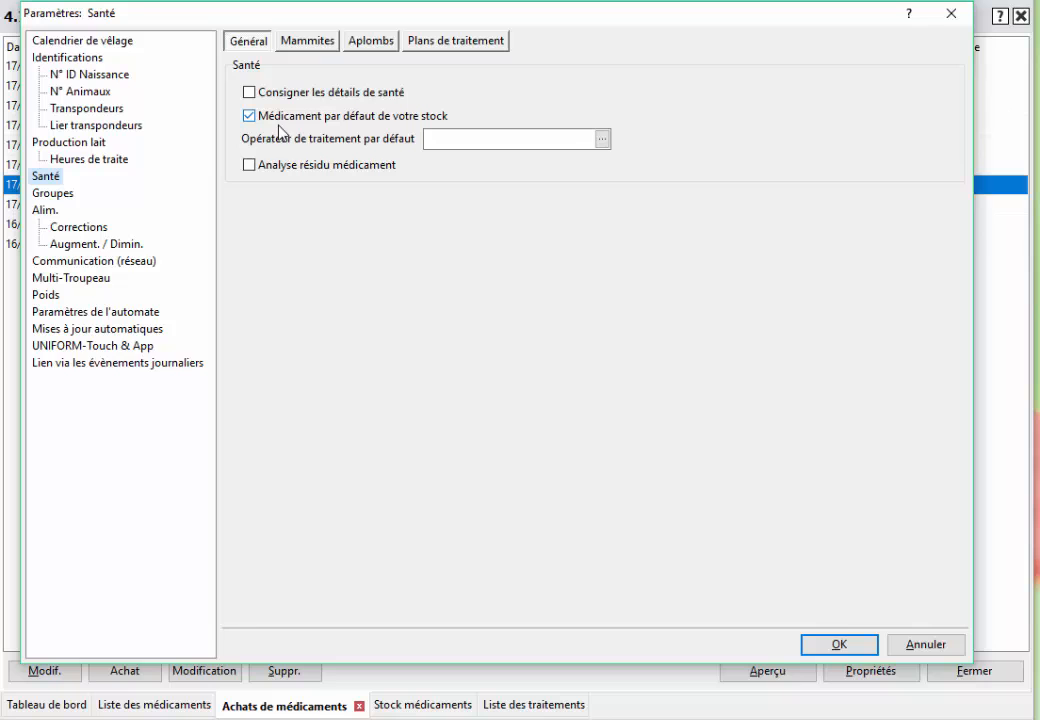
left_click(840, 645)
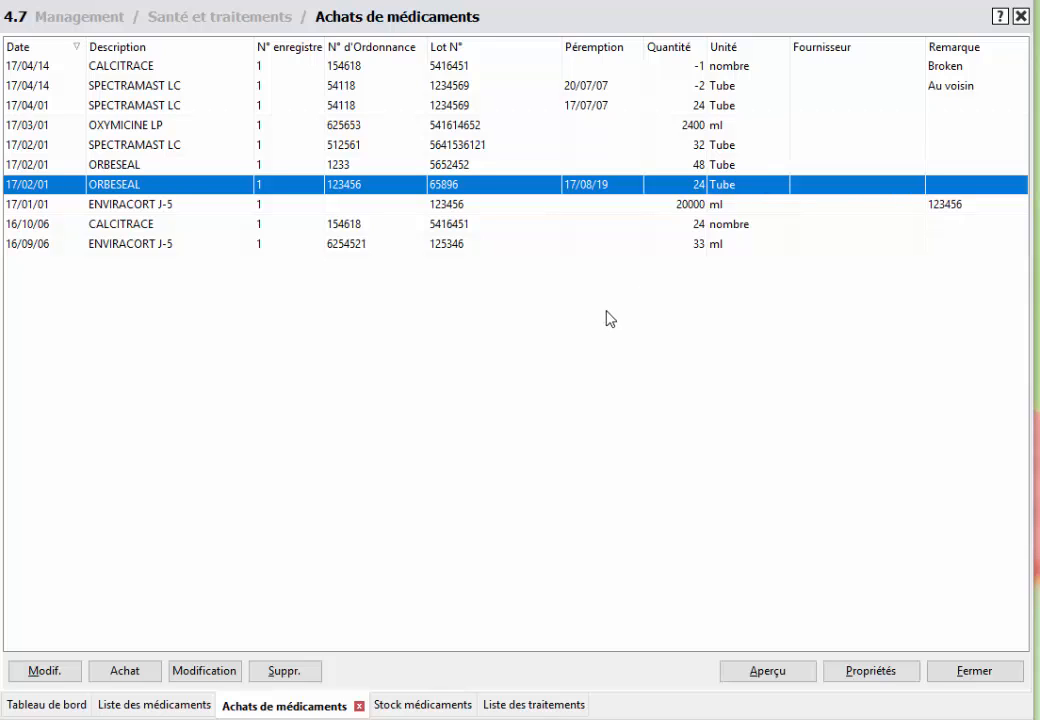
- Examine the medicine settings of the Écornage treatment in the treatment list
left_click(520, 708)
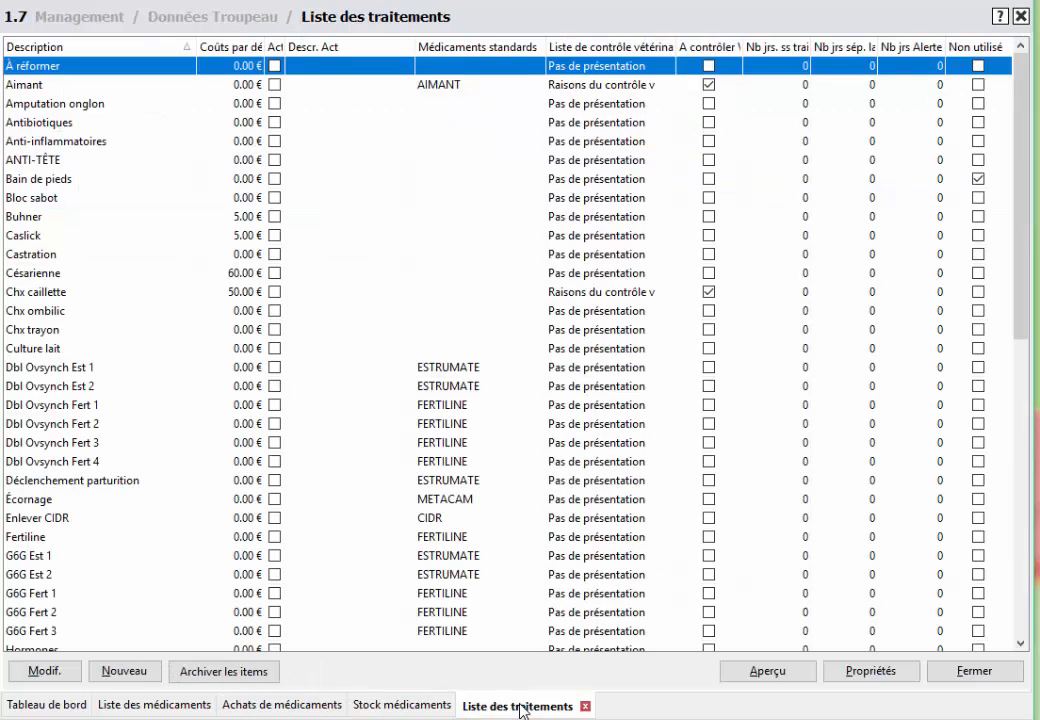
left_click(31, 501)
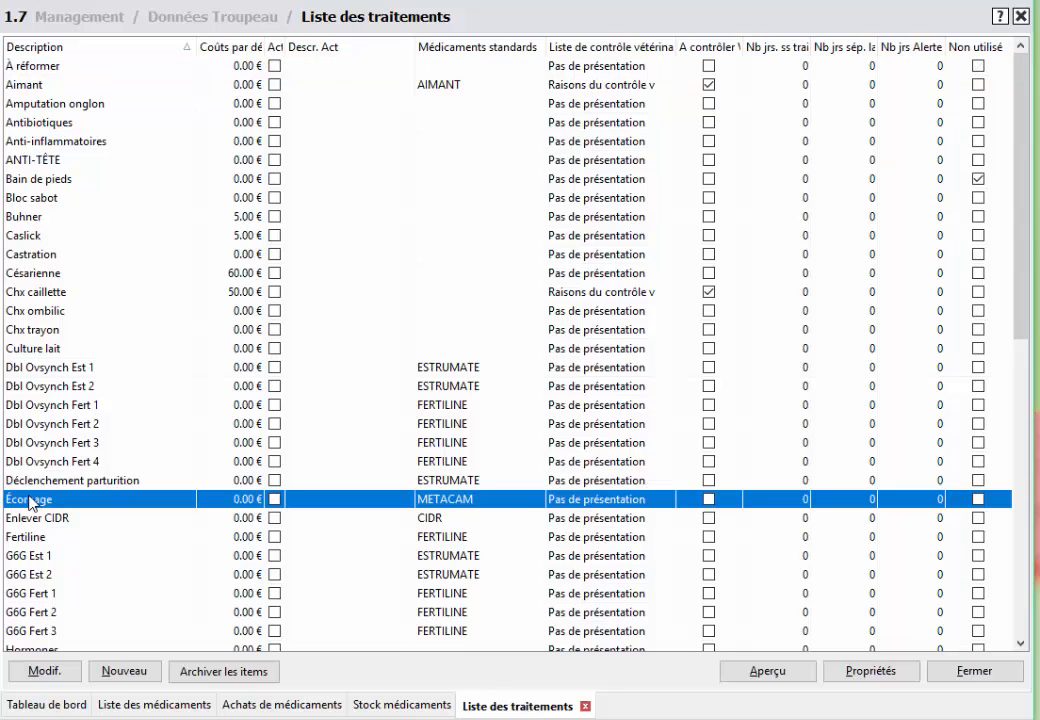
double_click(31, 501)
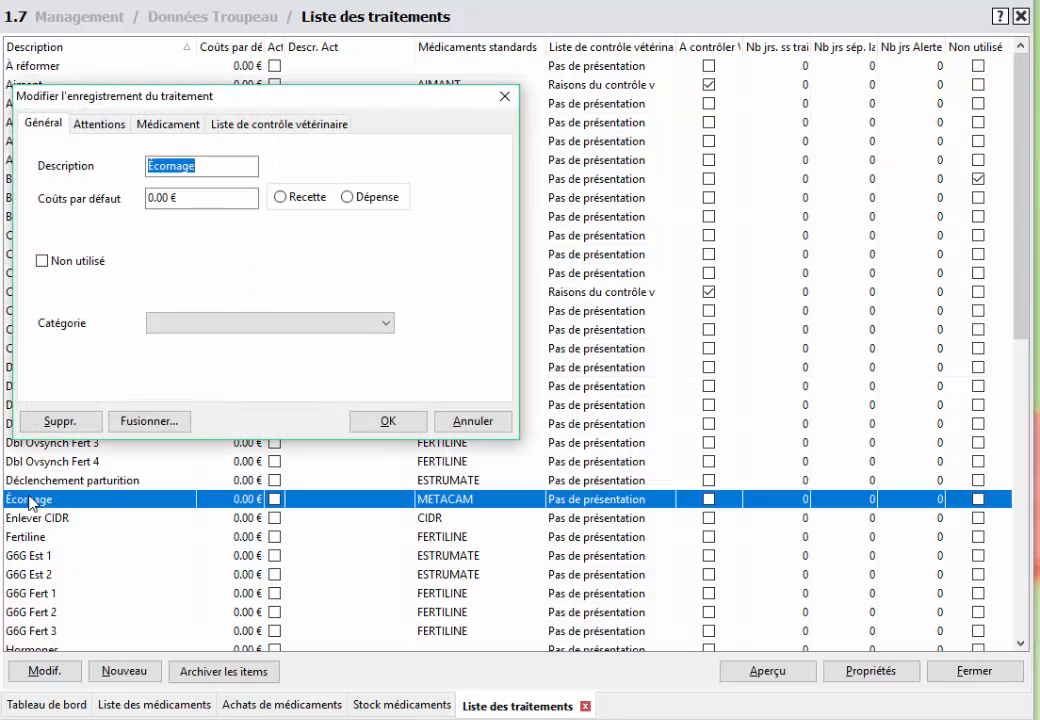
left_click_drag(175, 97, 499, 161)
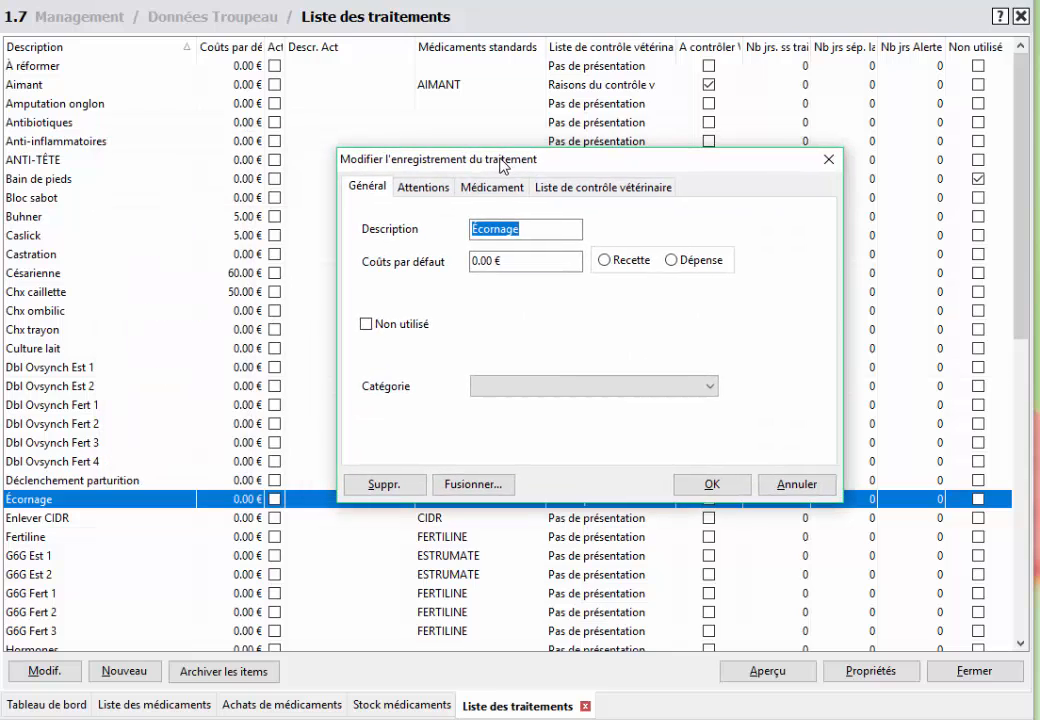
left_click(494, 188)
left_click(564, 233)
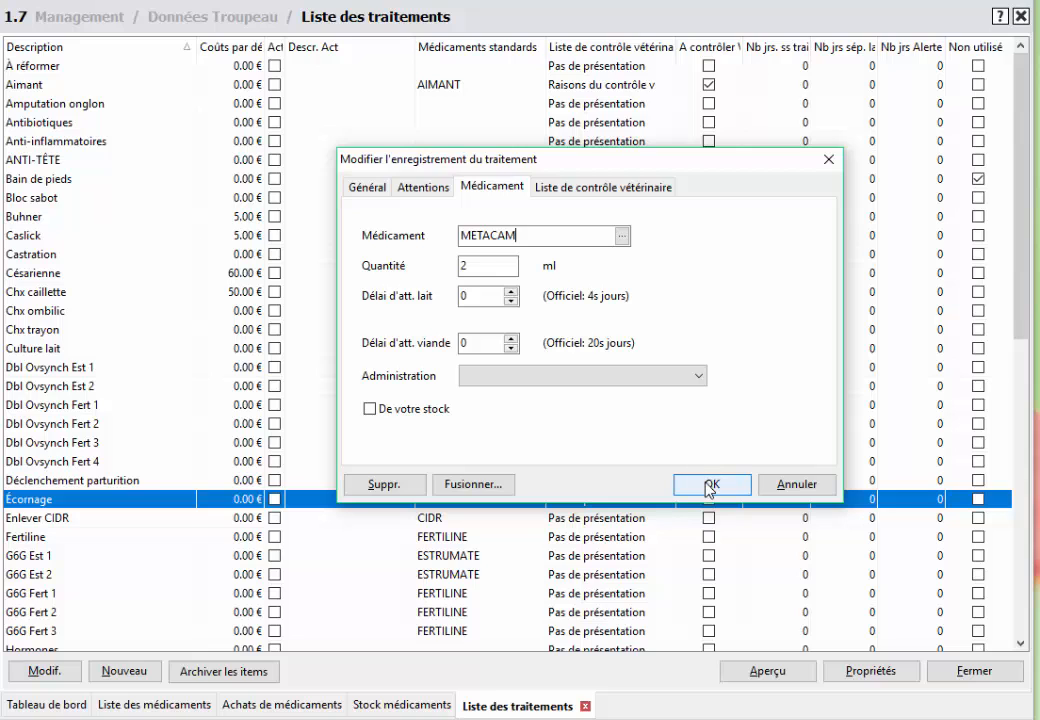
left_click(710, 485)
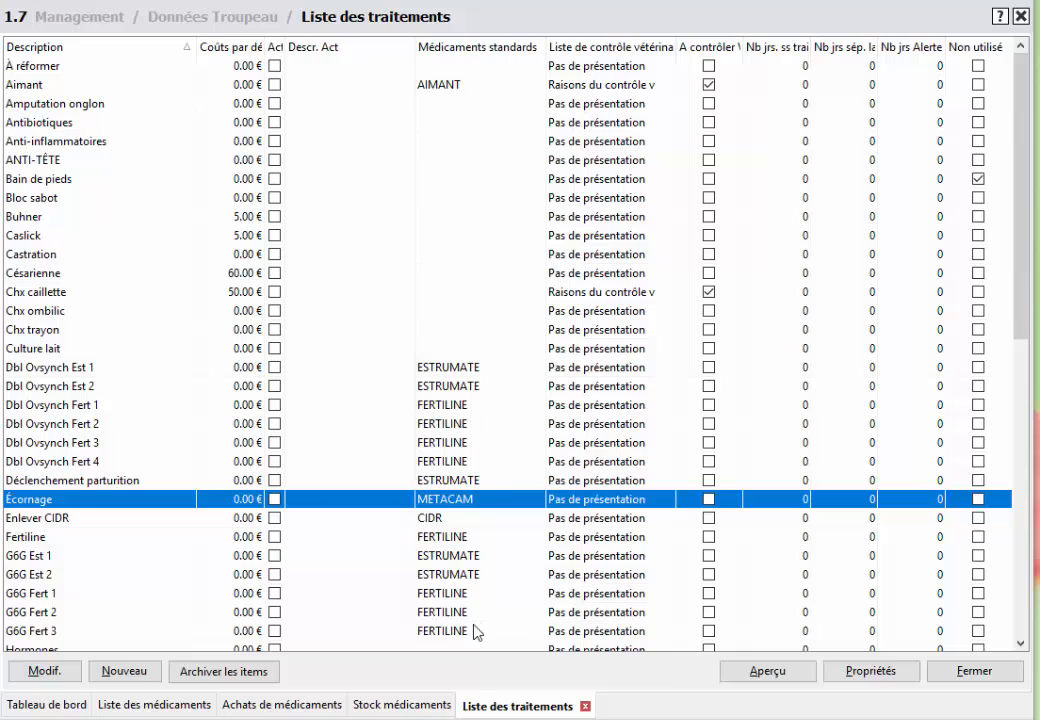
- Configure the medicine stock overview to list all medicines purchased in the selected period
left_click(410, 705)
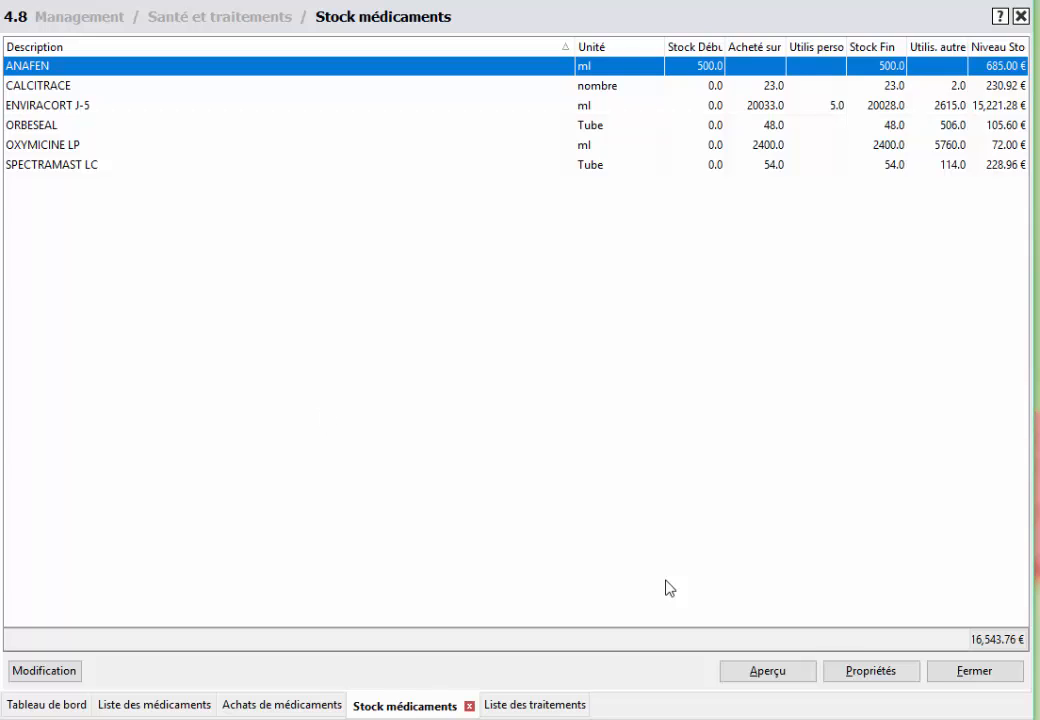
left_click(862, 671)
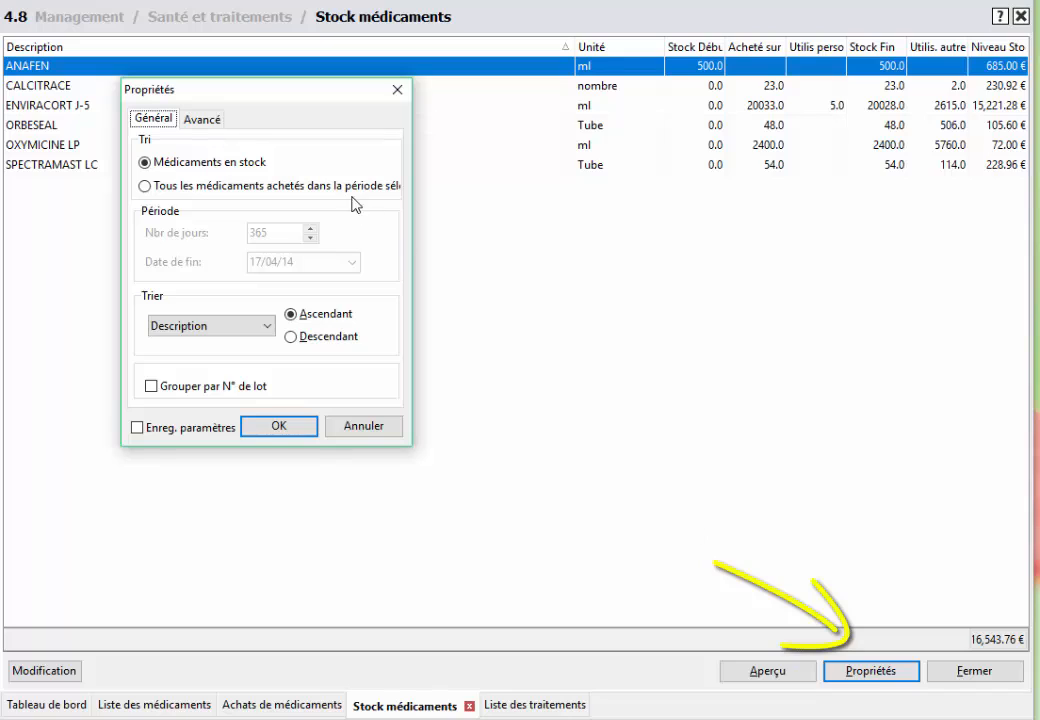
left_click(341, 188)
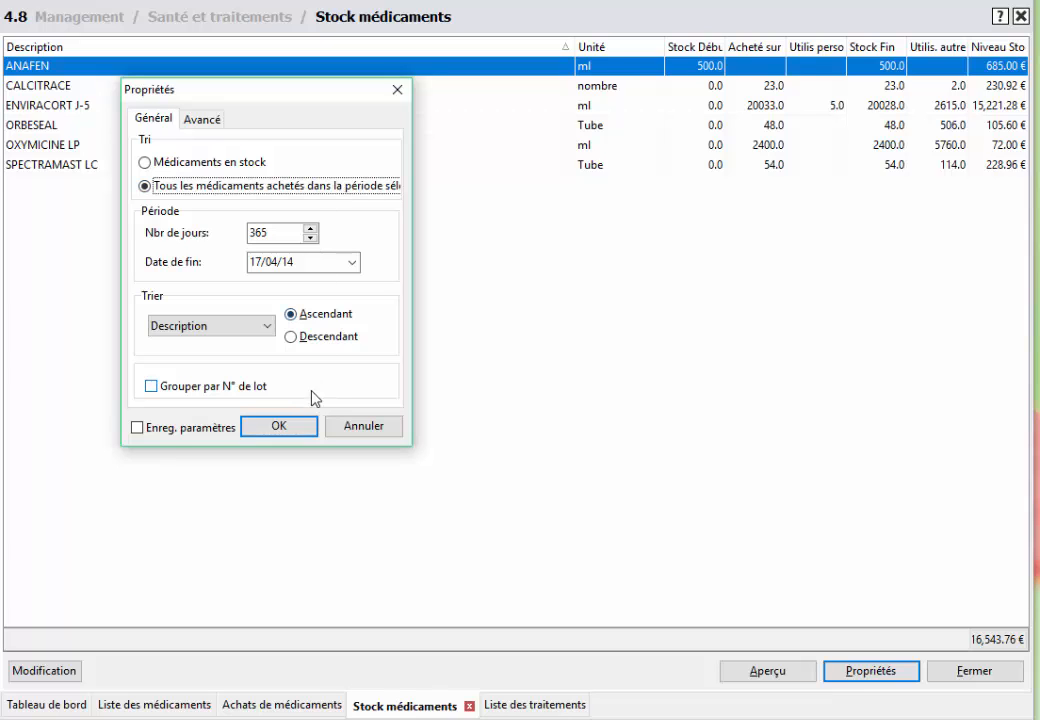
left_click(280, 426)
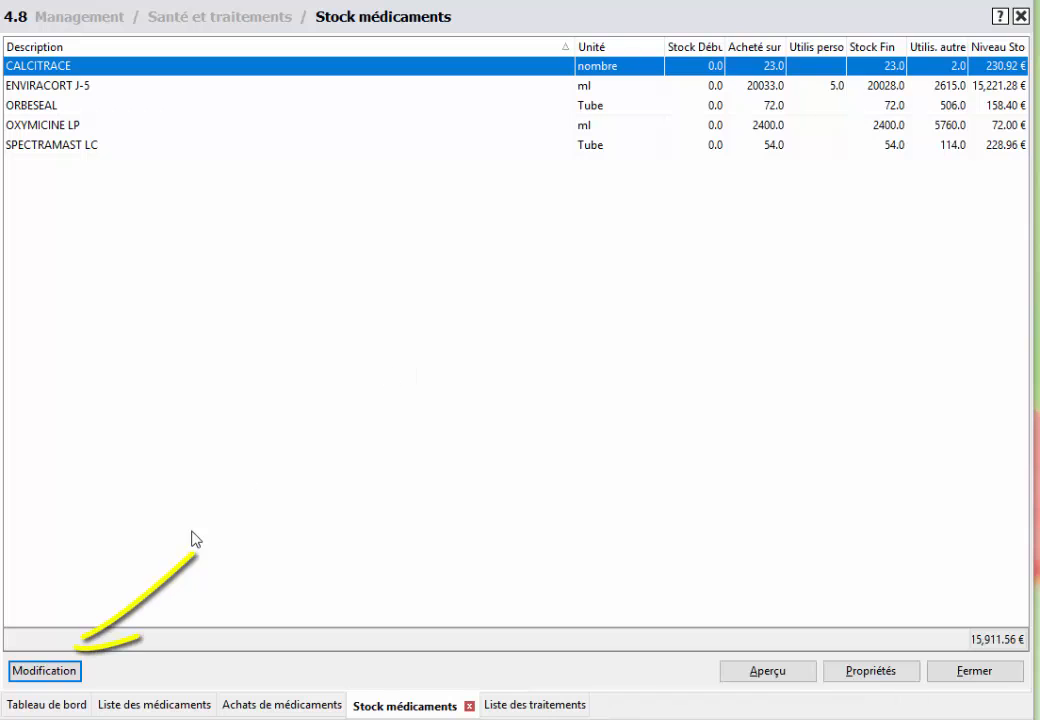
- Start a new stock modification for SPECTRAMAST LC with lot number 1234569
left_click(43, 672)
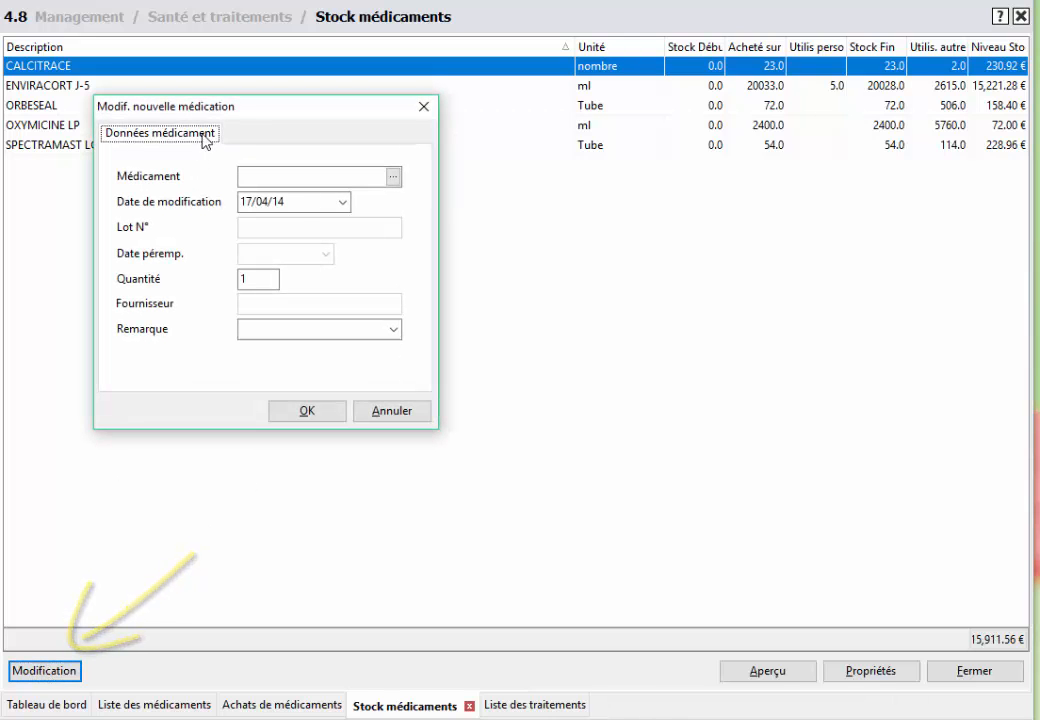
left_click_drag(212, 108, 420, 206)
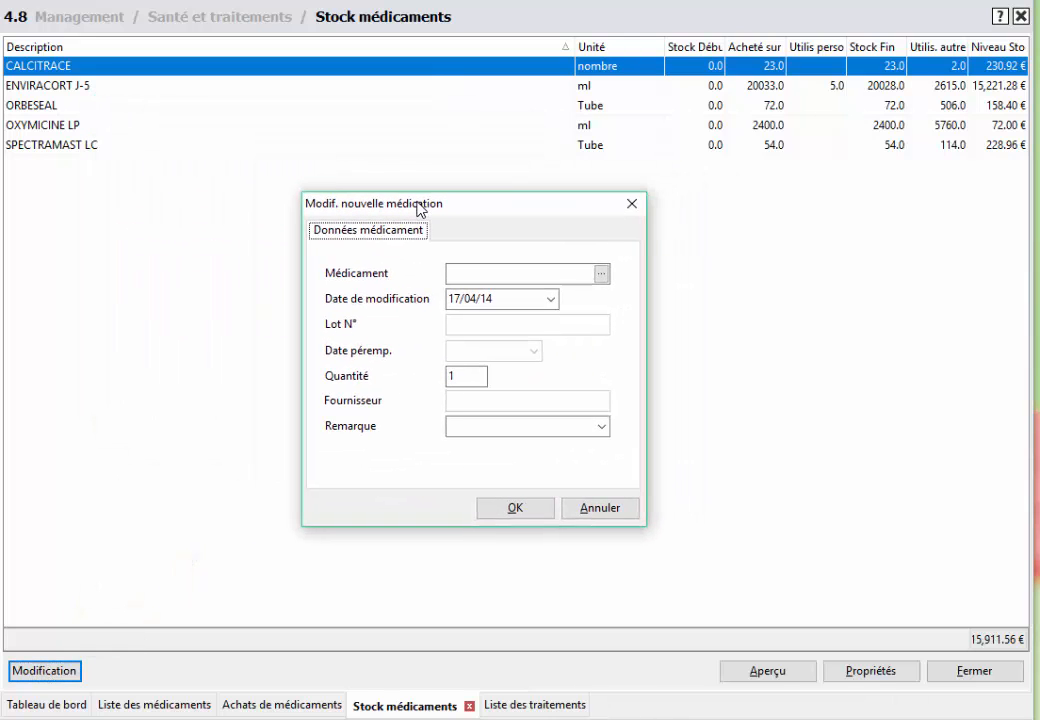
left_click(601, 273)
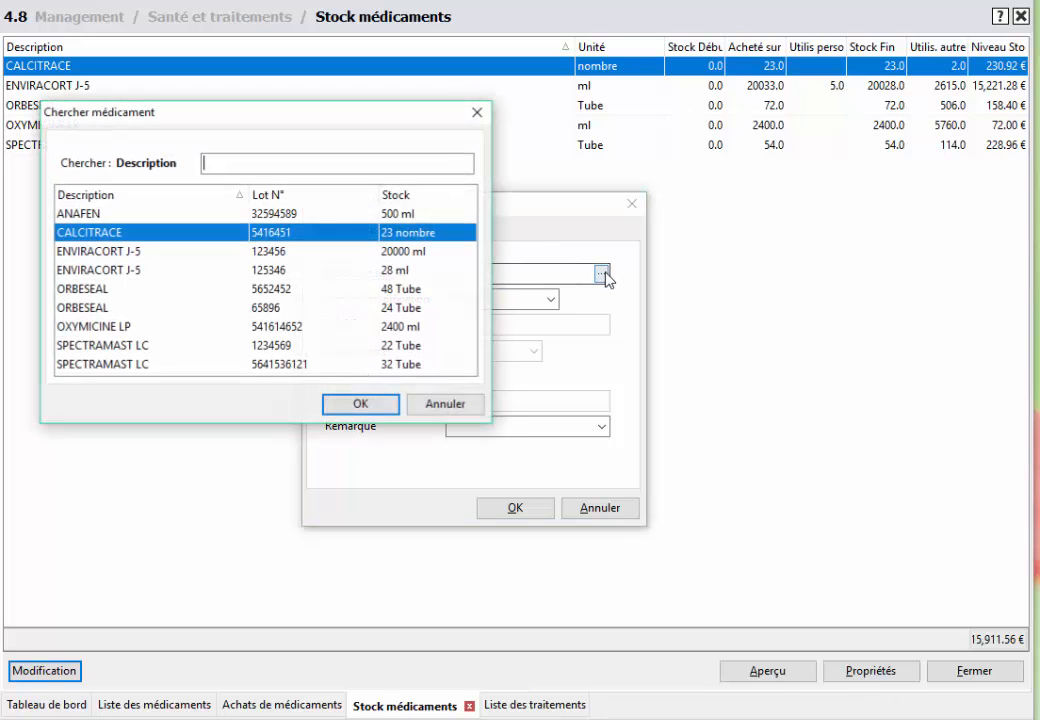
double_click(137, 346)
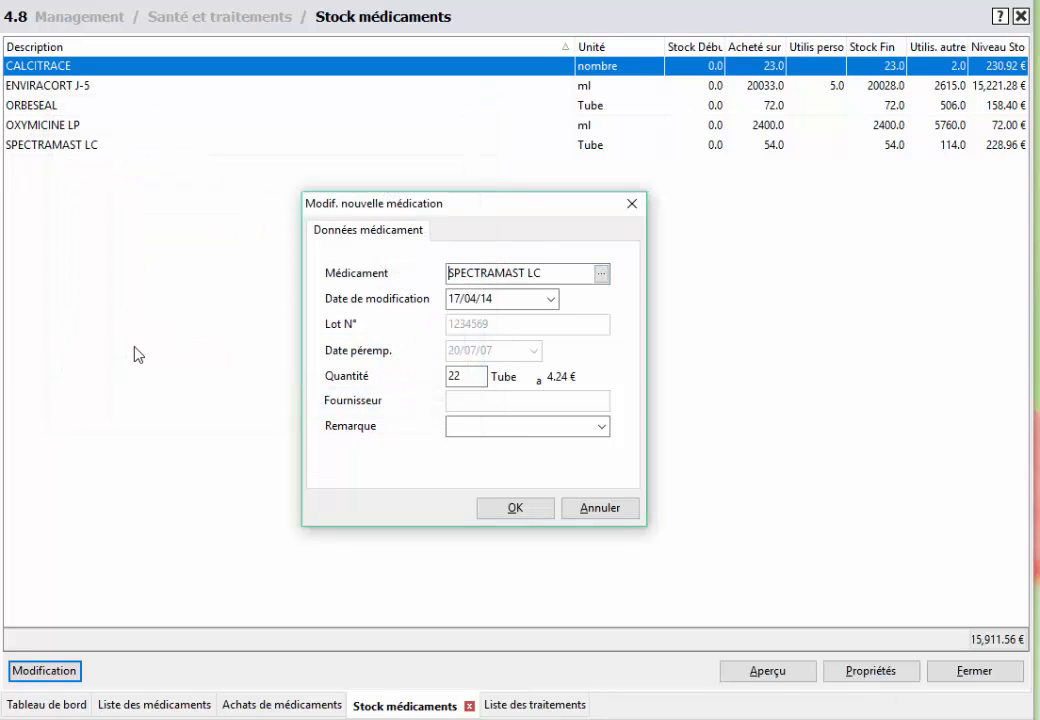
- Set the modification's remark to Expiré, the quantity to 10 tubes and the date to 17/04/06, and save it
left_click(601, 426)
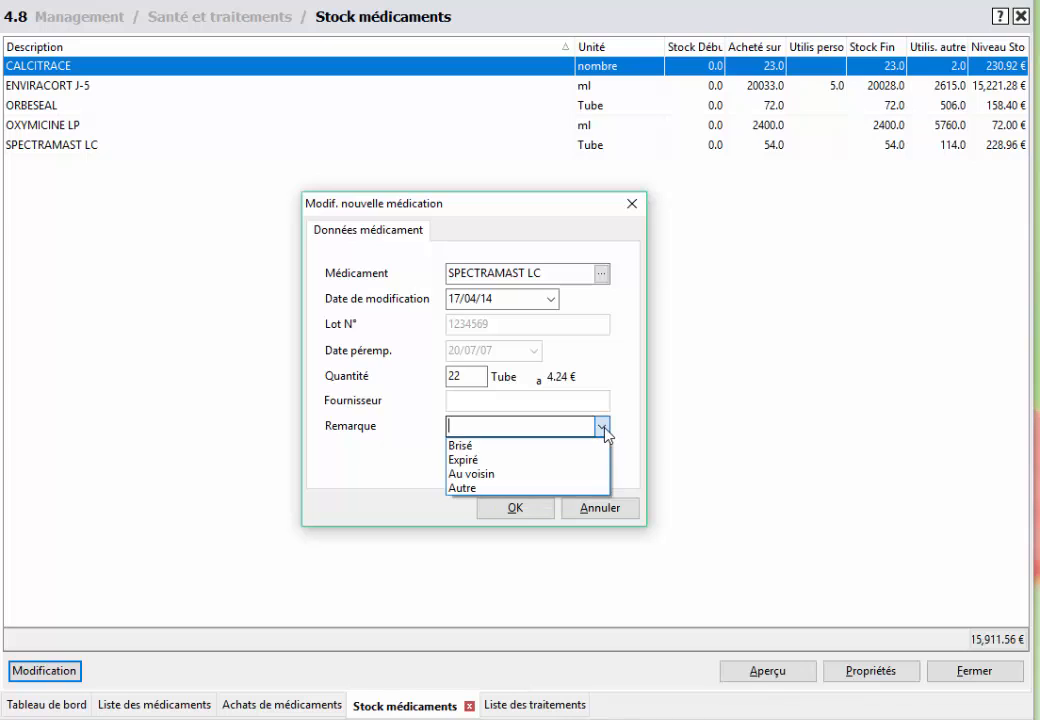
left_click(532, 463)
double_click(452, 376)
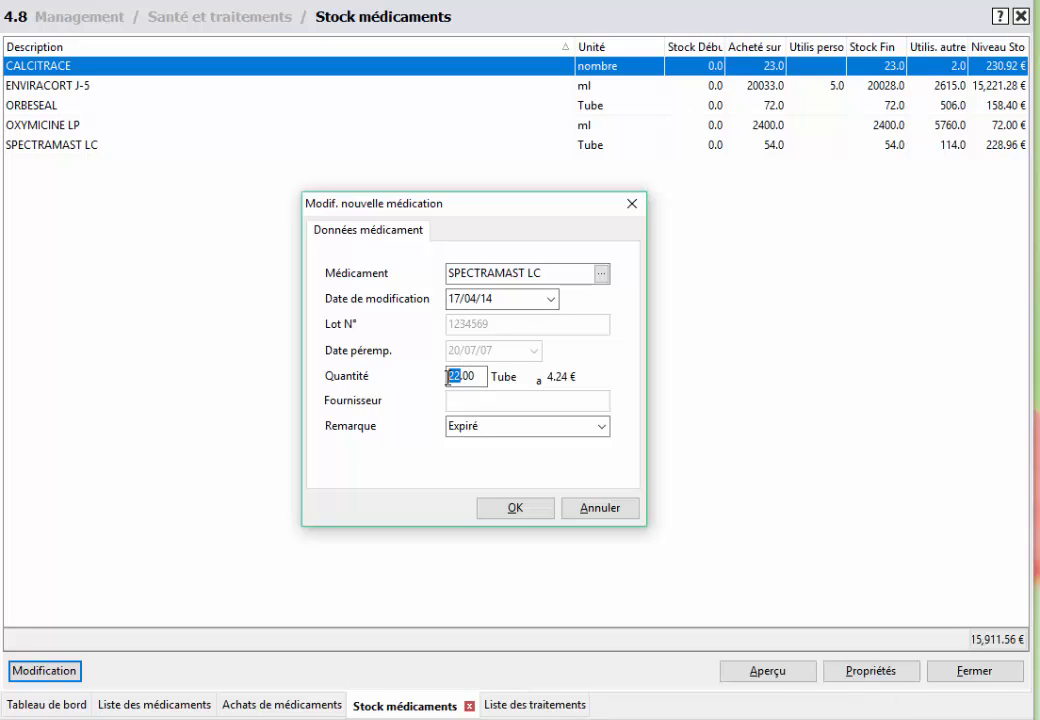
type("10")
left_click(513, 508)
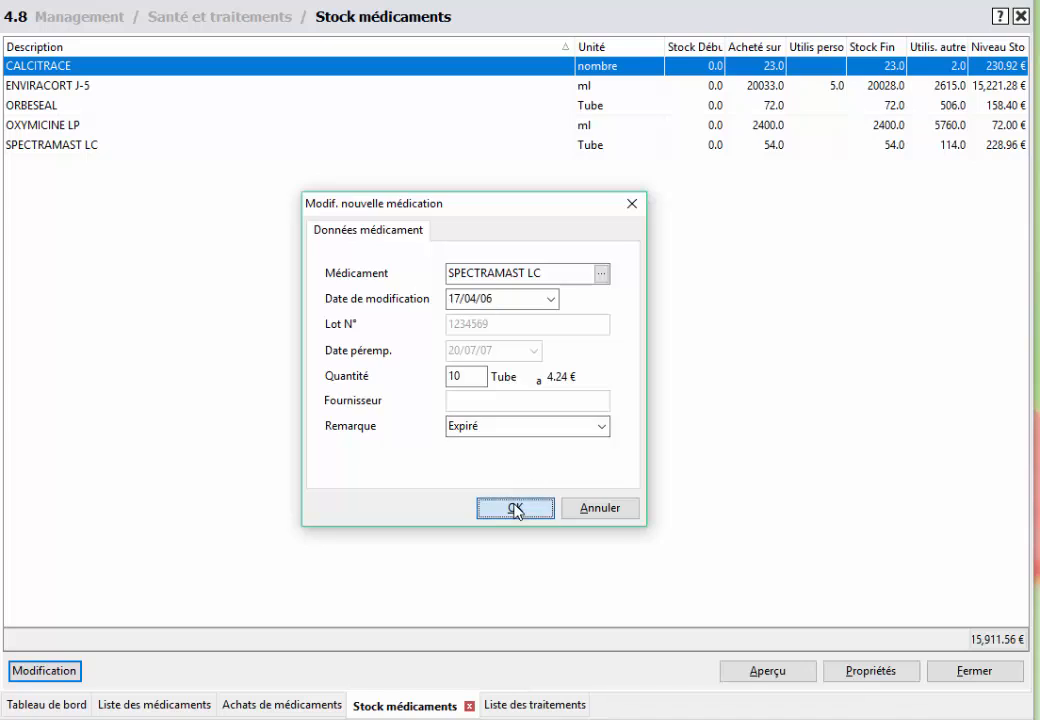